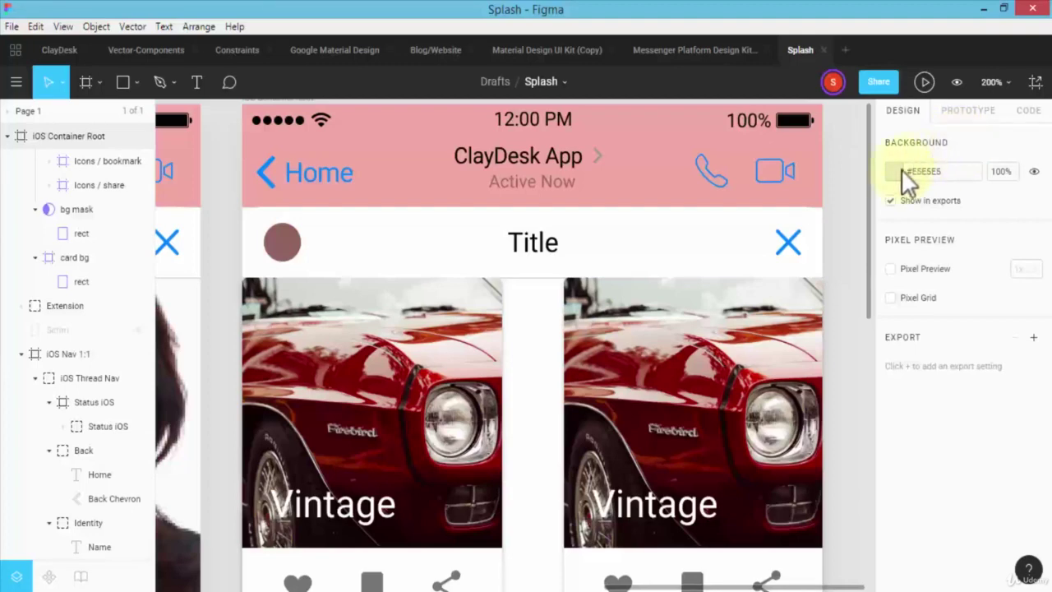
- Zoom the canvas to 100%, then further out until all three screen frames fit
{"action": "key", "text": "shift+0"}
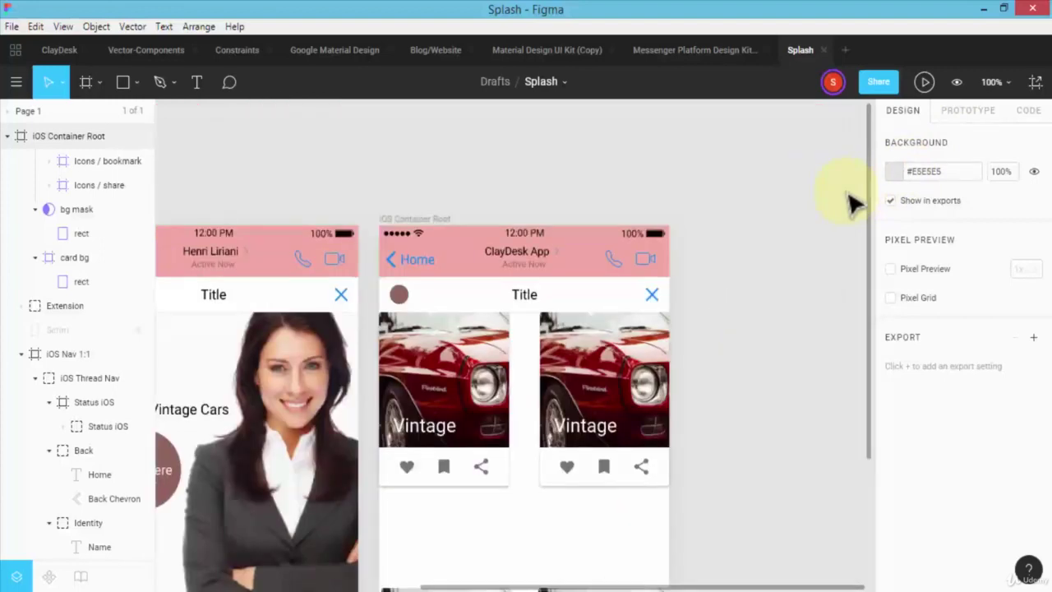
{"action": "key", "text": "minus"}
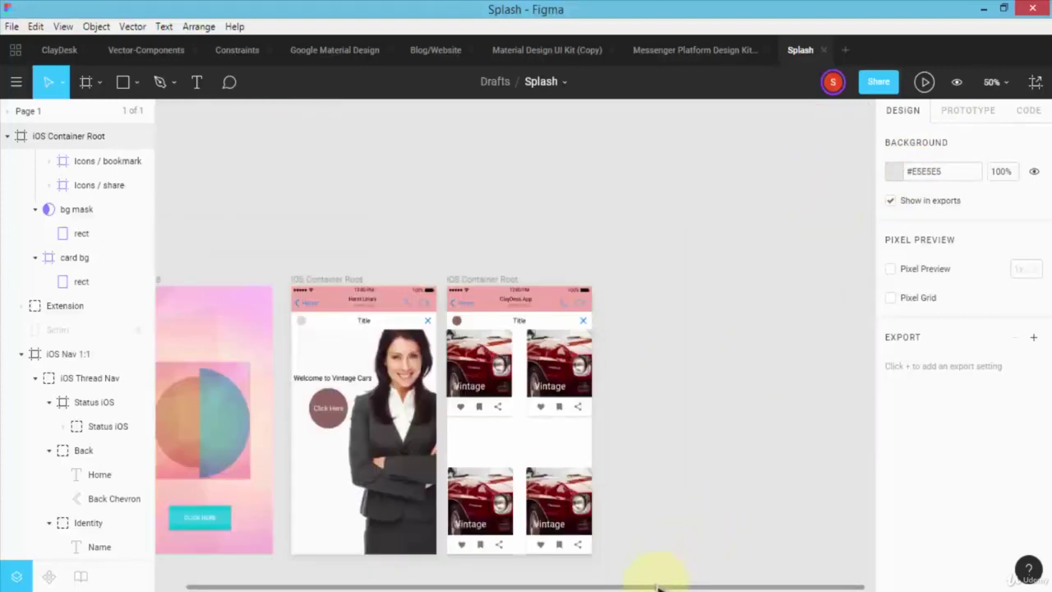
- Collapse the iOS Nav 1:1 group and both iOS Container Root layer trees
{"action": "left_click_drag", "start_coordinate": [662, 585], "coordinate": [573, 587]}
{"action": "scroll", "coordinate": [743, 374], "scroll_direction": "down", "scroll_amount": 3}
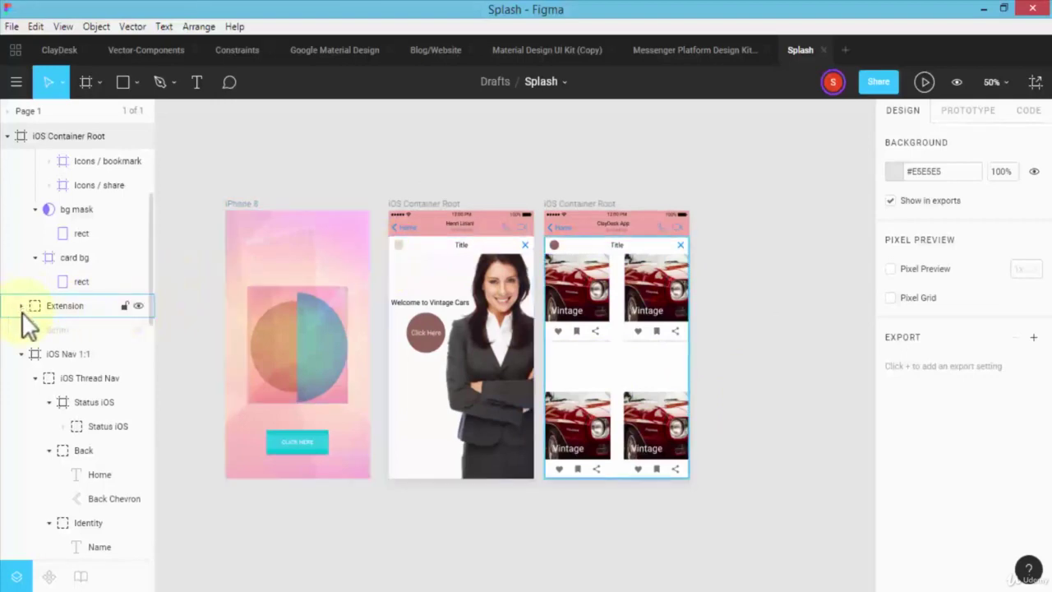
{"action": "left_click", "coordinate": [20, 354]}
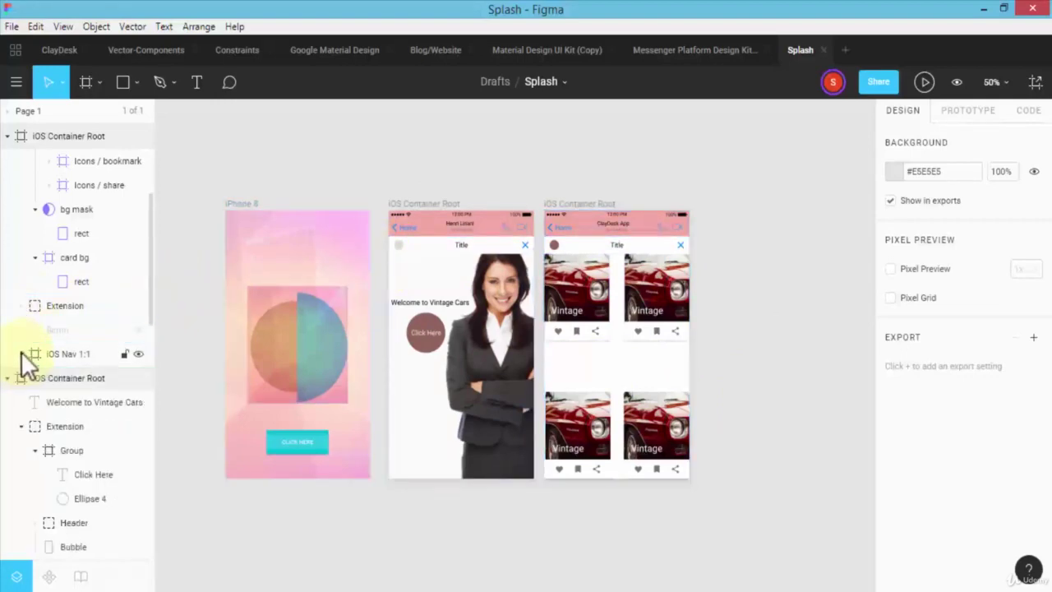
{"action": "left_click", "coordinate": [8, 135]}
{"action": "left_click", "coordinate": [7, 160]}
- Select the car-card, welcome and iPhone 8 splash frames in turn to identify each screen
{"action": "left_click", "coordinate": [46, 140]}
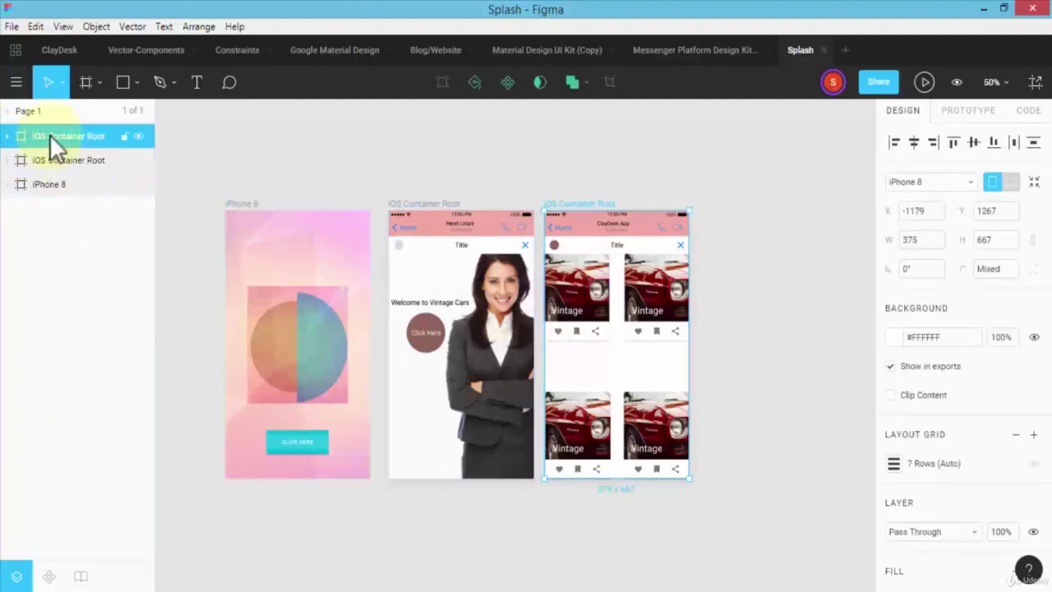
{"action": "left_click", "coordinate": [80, 158]}
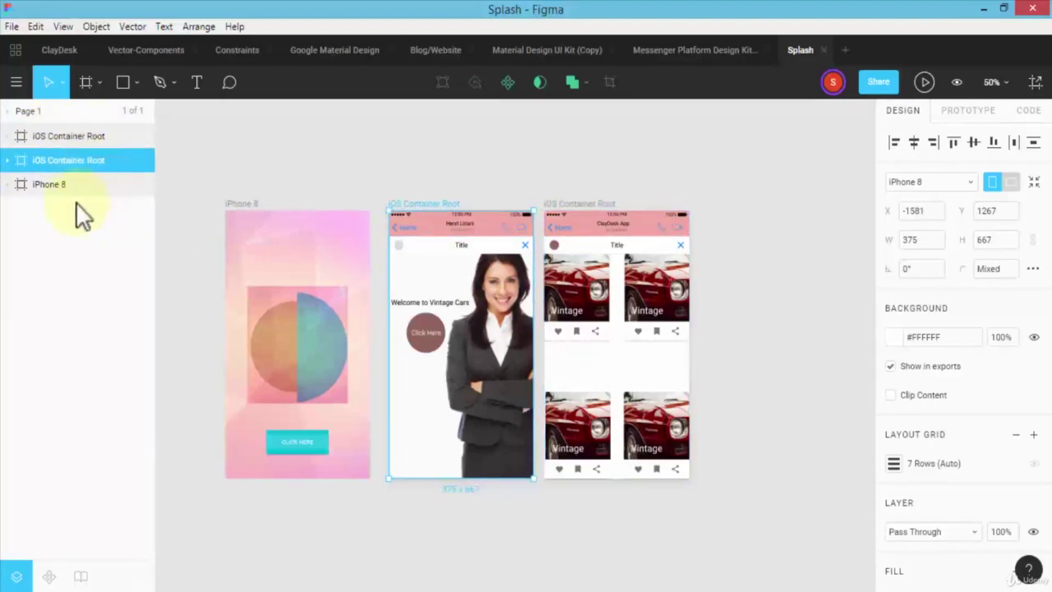
{"action": "left_click", "coordinate": [53, 188]}
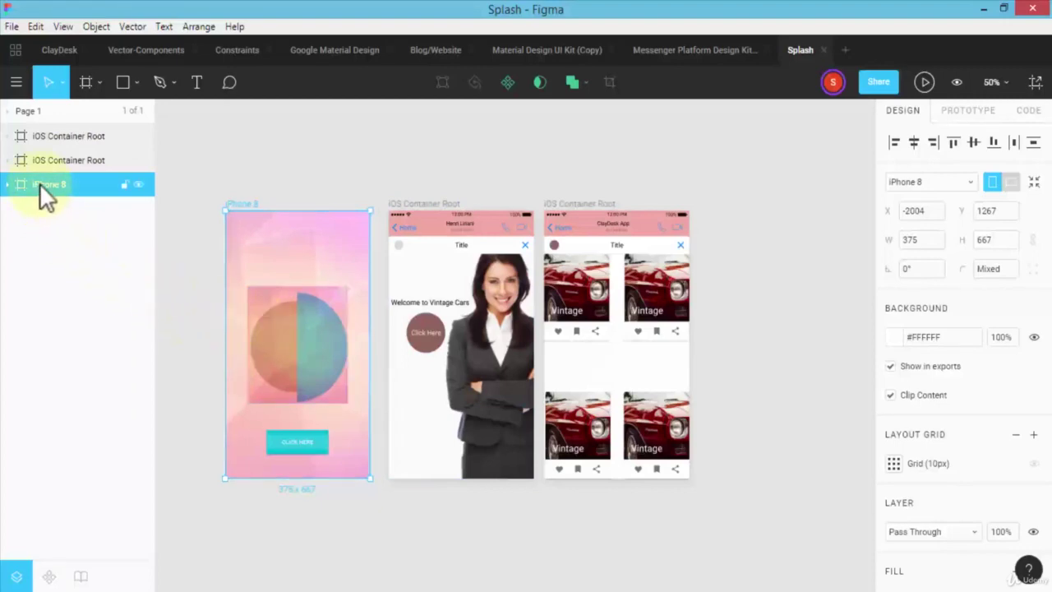
- Move the iPhone 8 frame to the top of the layer order and check which container is which
{"action": "left_click_drag", "start_coordinate": [40, 184], "coordinate": [49, 129]}
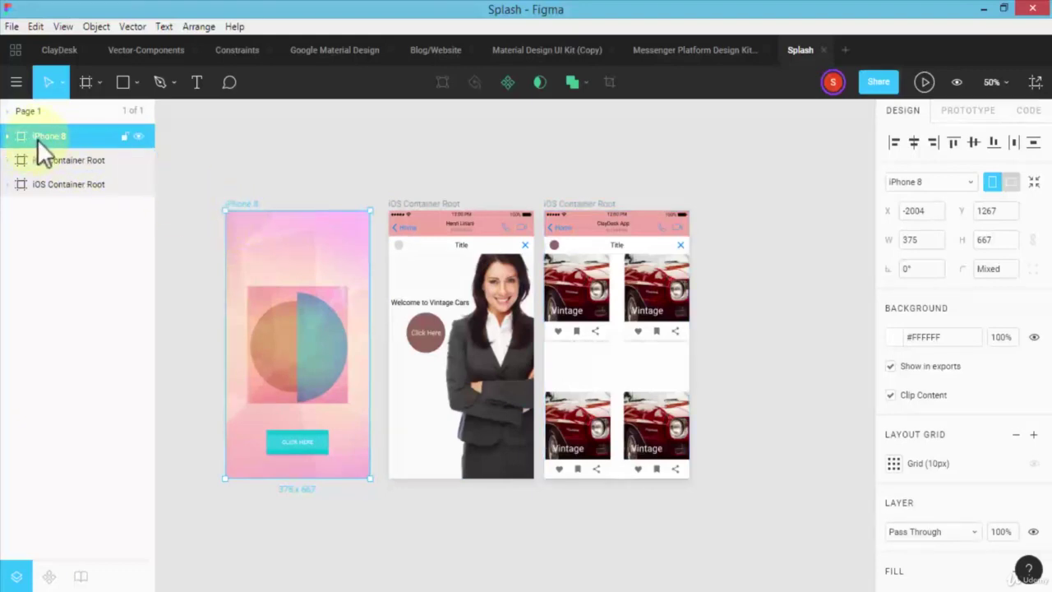
{"action": "left_click", "coordinate": [46, 162]}
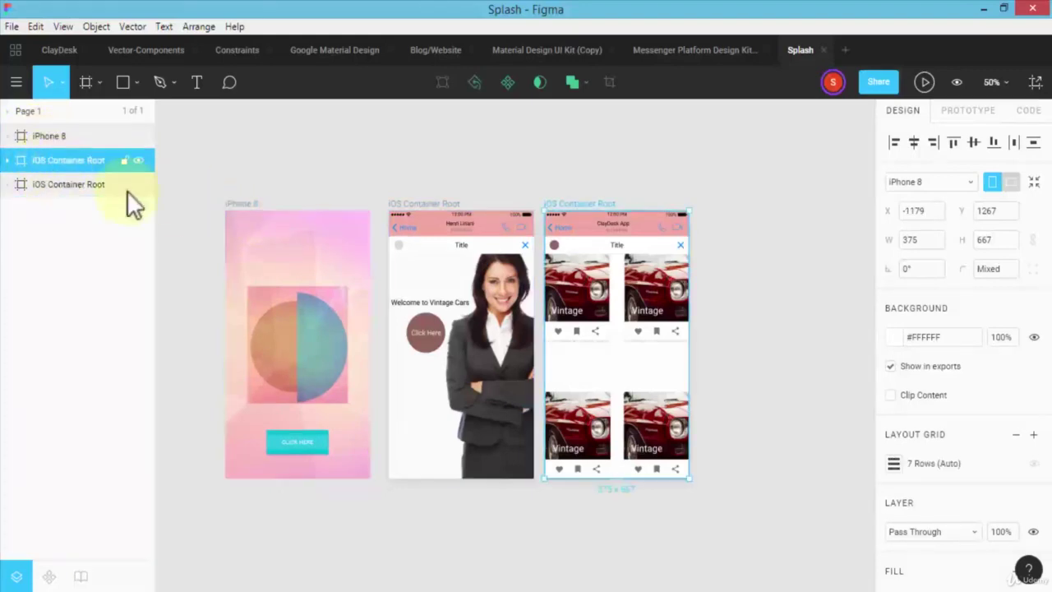
{"action": "left_click", "coordinate": [53, 184]}
{"action": "left_click", "coordinate": [47, 158]}
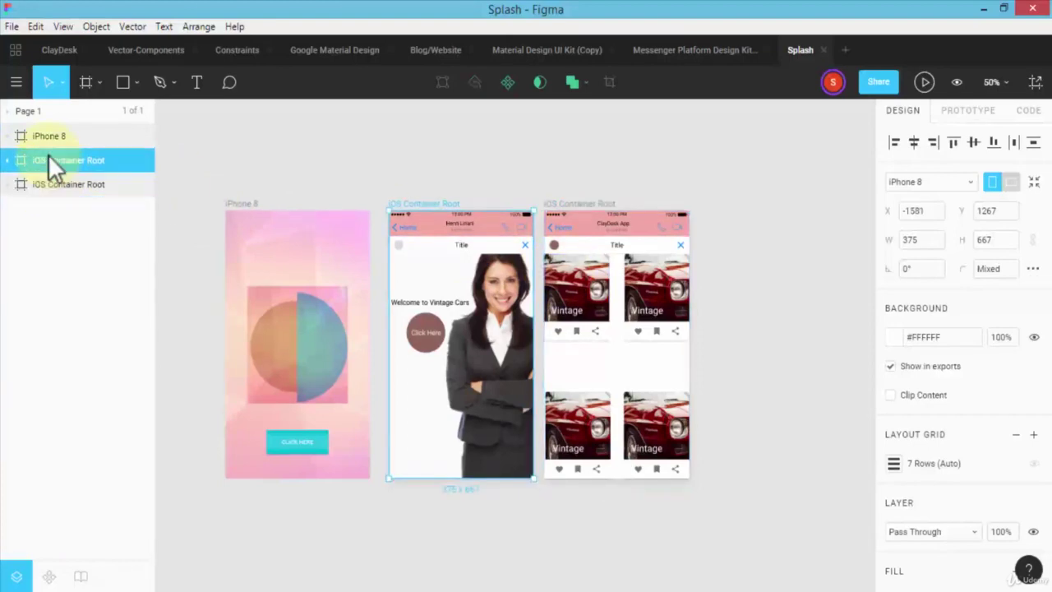
{"action": "left_click", "coordinate": [71, 183]}
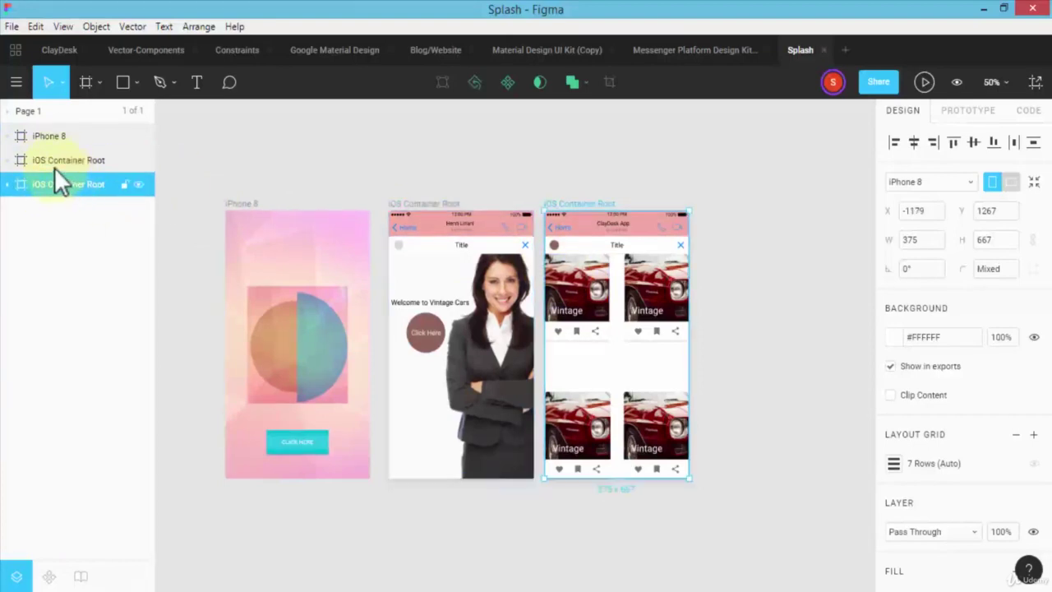
{"action": "left_click", "coordinate": [53, 165]}
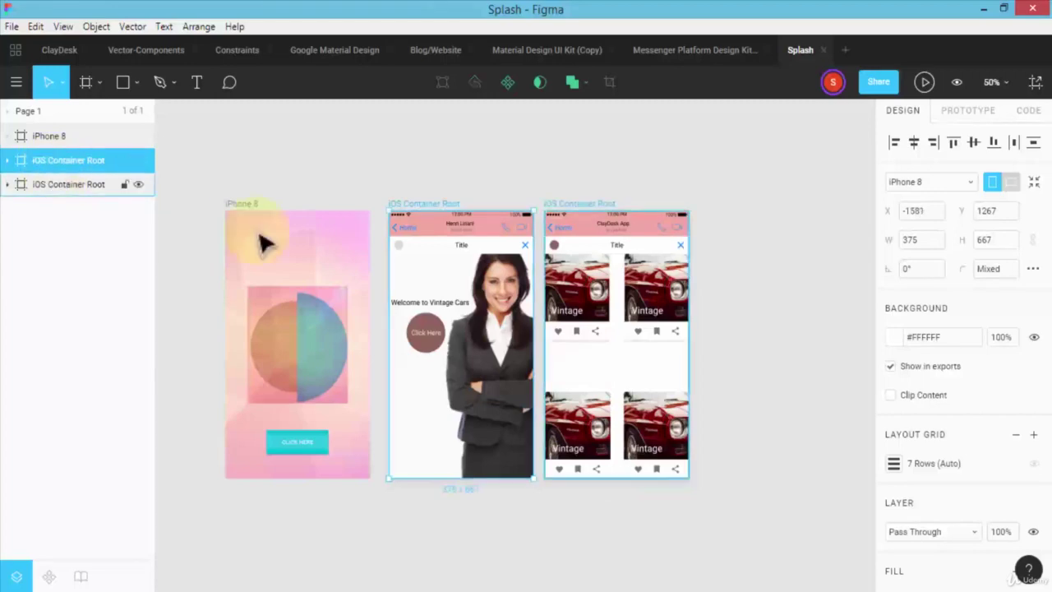
- Rename the welcome frame 'iOS Container Root1' and the car-card frame 'iOS Container Root2'
{"action": "double_click", "coordinate": [63, 161]}
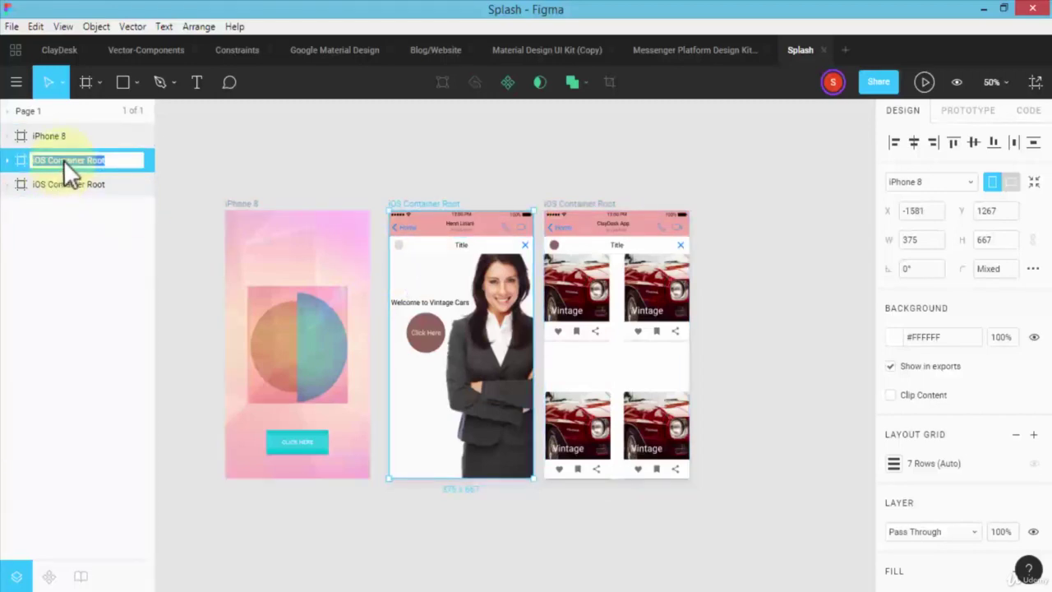
{"action": "left_click", "coordinate": [107, 158]}
{"action": "type", "text": "1"}
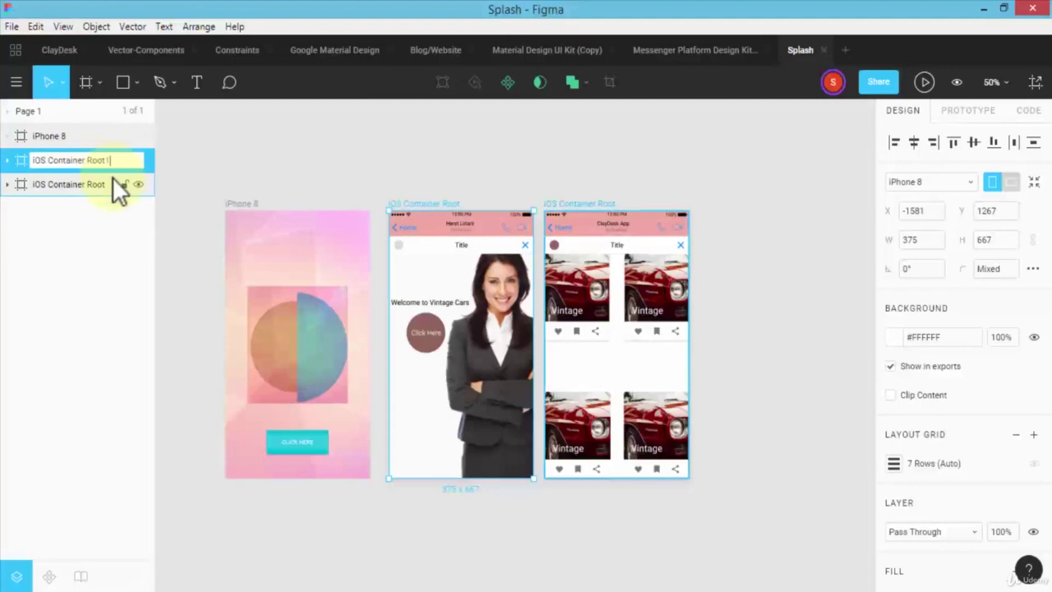
{"action": "left_click", "coordinate": [216, 171]}
{"action": "double_click", "coordinate": [92, 187]}
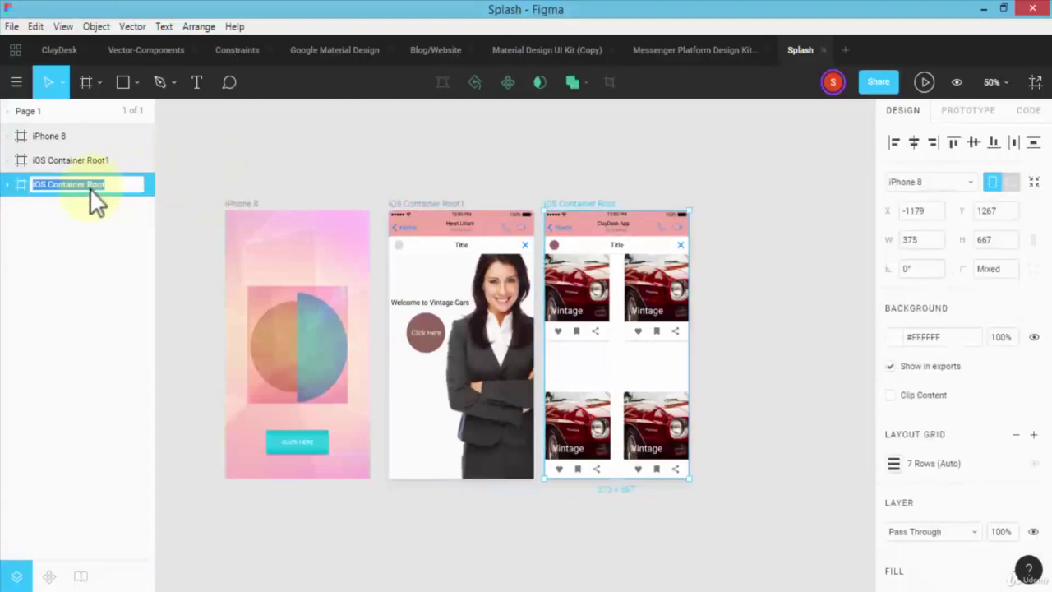
{"action": "left_click", "coordinate": [110, 187]}
{"action": "left_click", "coordinate": [168, 184]}
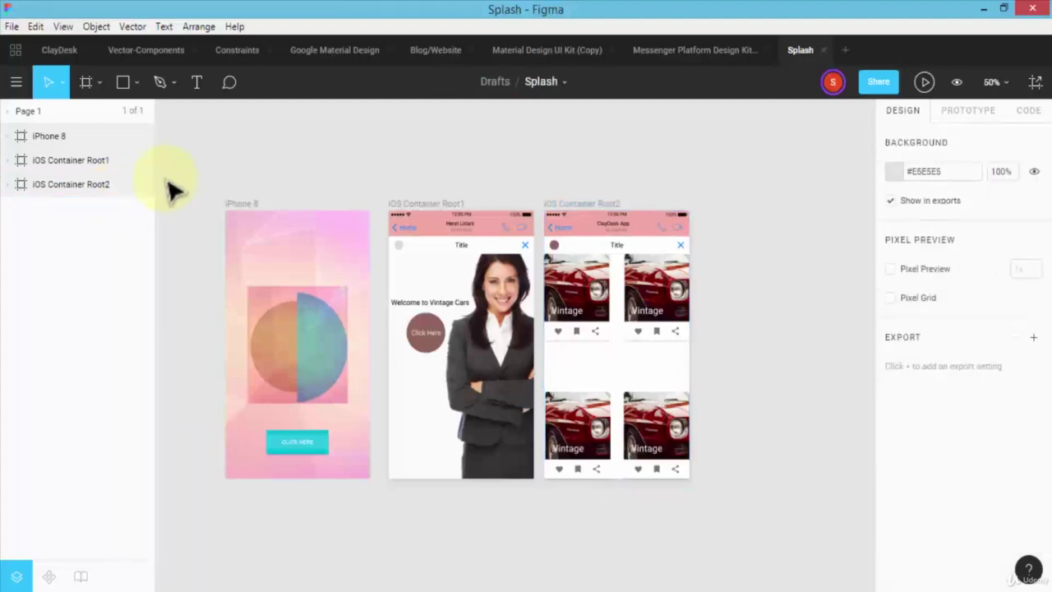
- Nudge the iOS Container Root2 car-card frame slightly to the right
{"action": "left_click", "coordinate": [75, 185]}
{"action": "left_click_drag", "start_coordinate": [586, 288], "coordinate": [594, 290]}
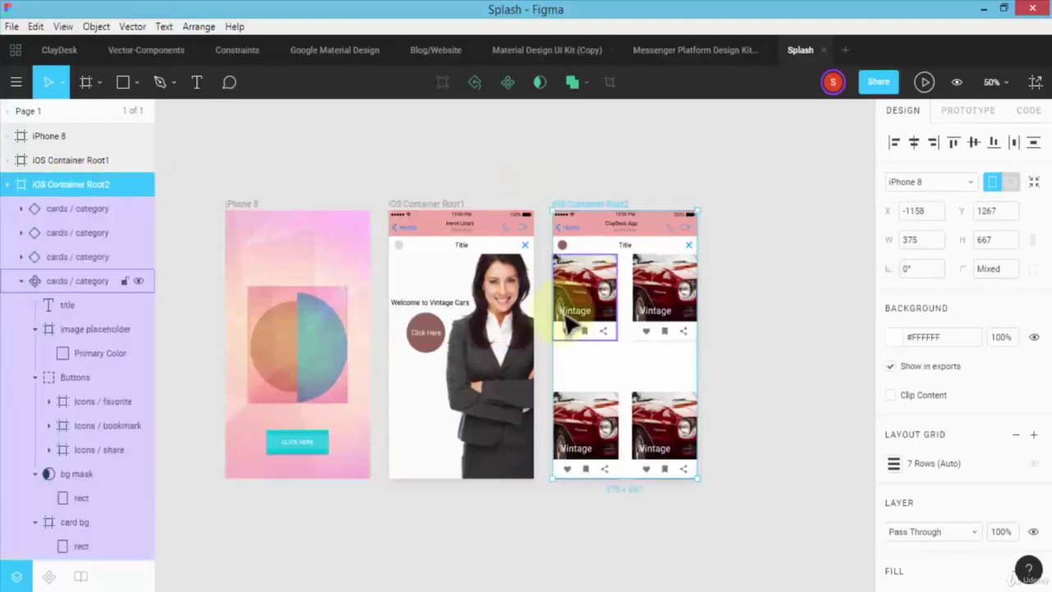
{"action": "left_click", "coordinate": [756, 353]}
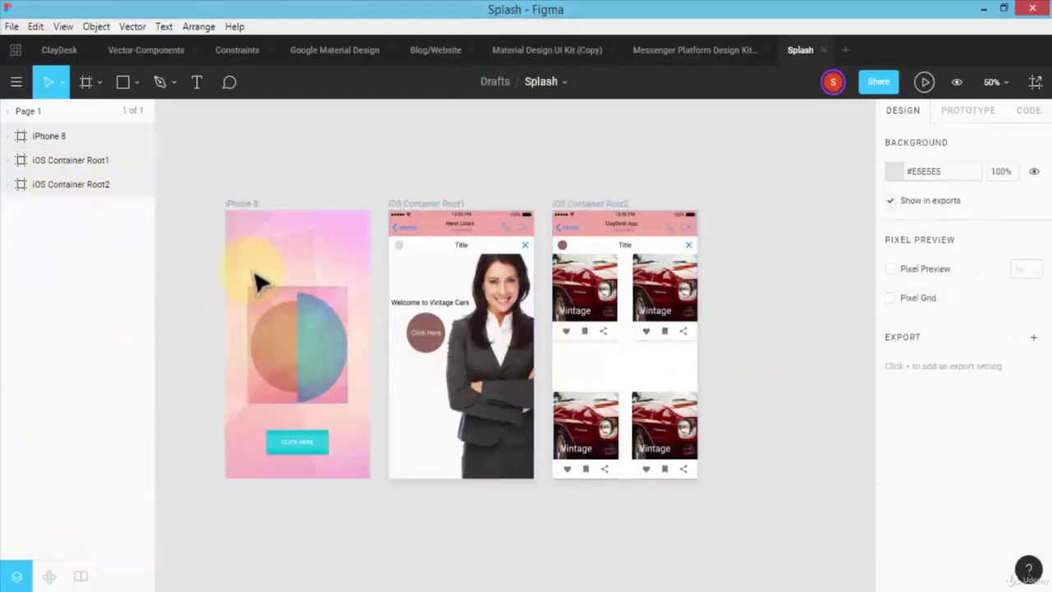
- Expand the iPhone 8 layers, zoom the canvas to 100% and select the splash frame
{"action": "left_click", "coordinate": [55, 138]}
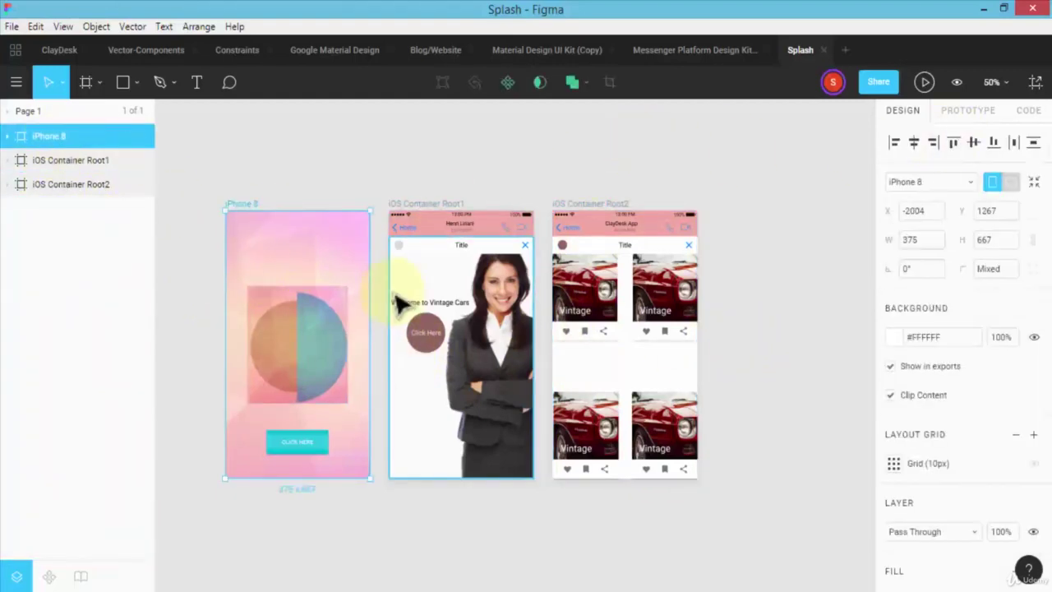
{"action": "left_click", "coordinate": [8, 137]}
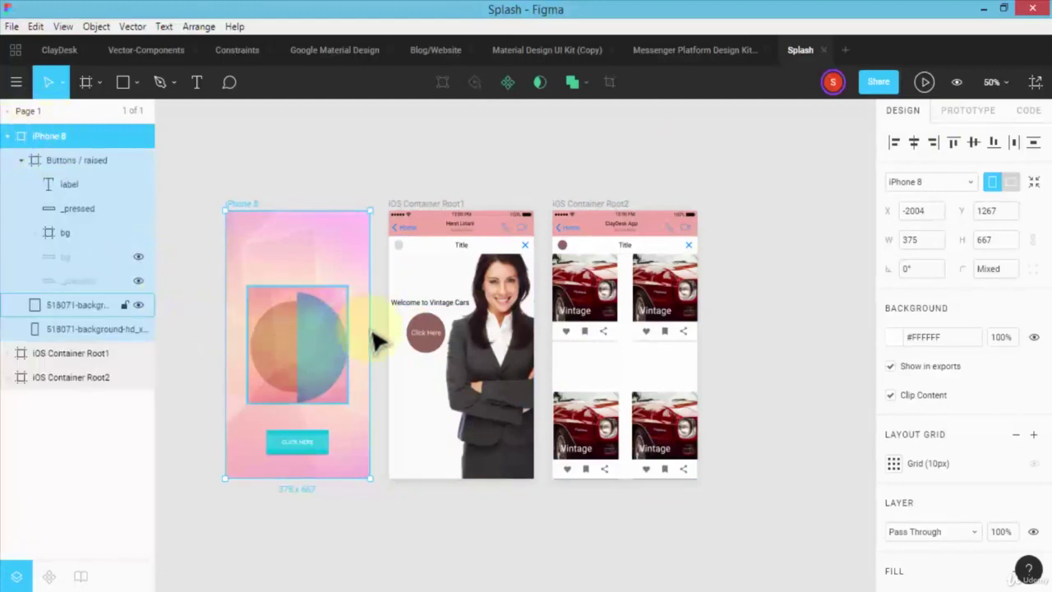
{"action": "left_click", "coordinate": [434, 280]}
{"action": "left_click", "coordinate": [420, 229]}
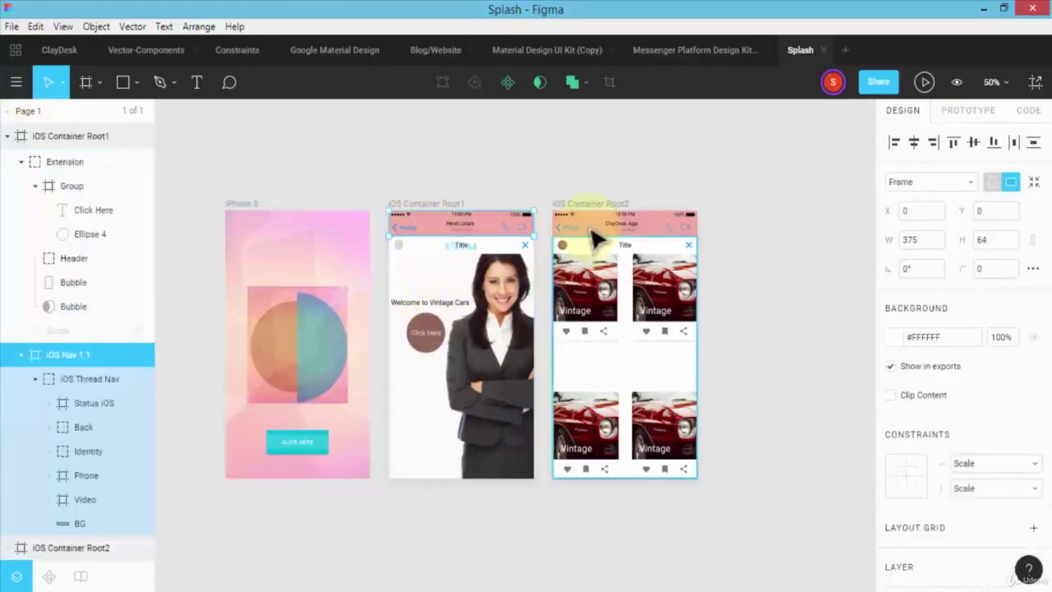
{"action": "key", "text": "shift+0"}
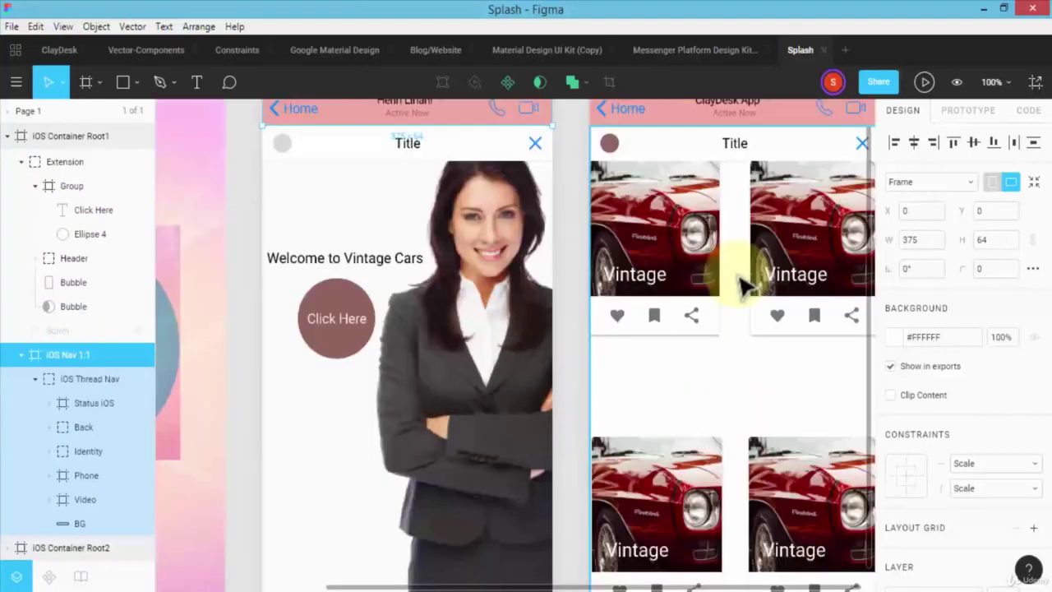
{"action": "scroll", "coordinate": [582, 585], "scroll_direction": "left", "scroll_amount": 5}
{"action": "left_click", "coordinate": [435, 383]}
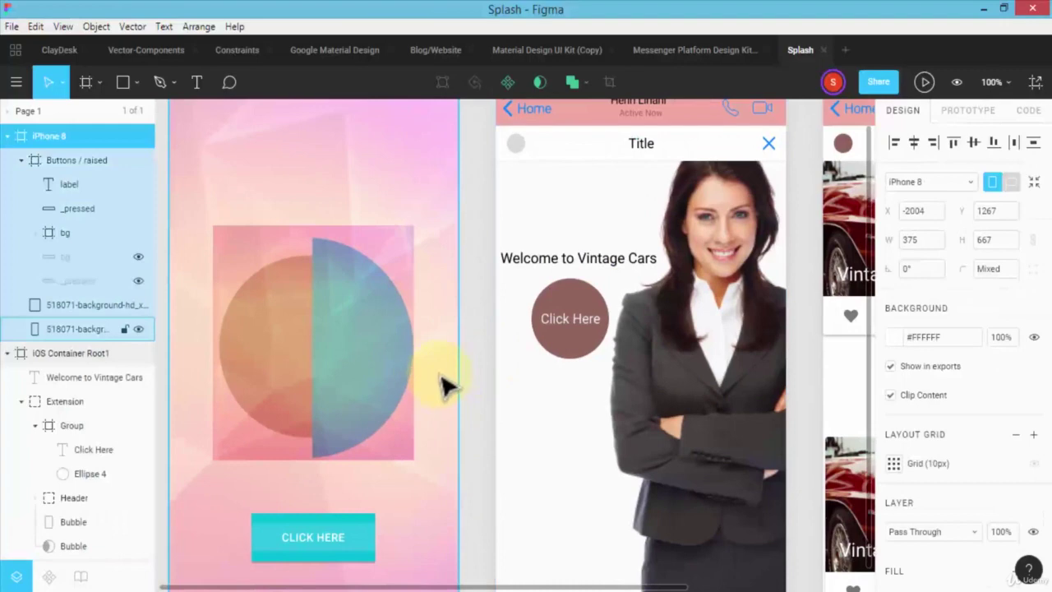
- Add a prototype link from the splash background image to iOS Container Root1
{"action": "double_click", "coordinate": [443, 379]}
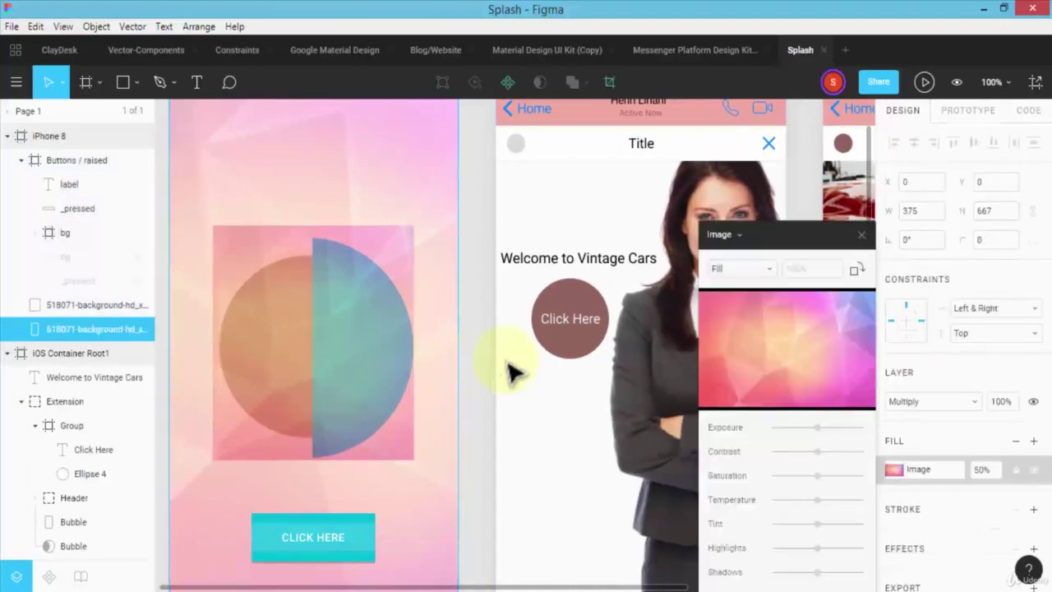
{"action": "left_click", "coordinate": [862, 235]}
{"action": "left_click", "coordinate": [958, 111]}
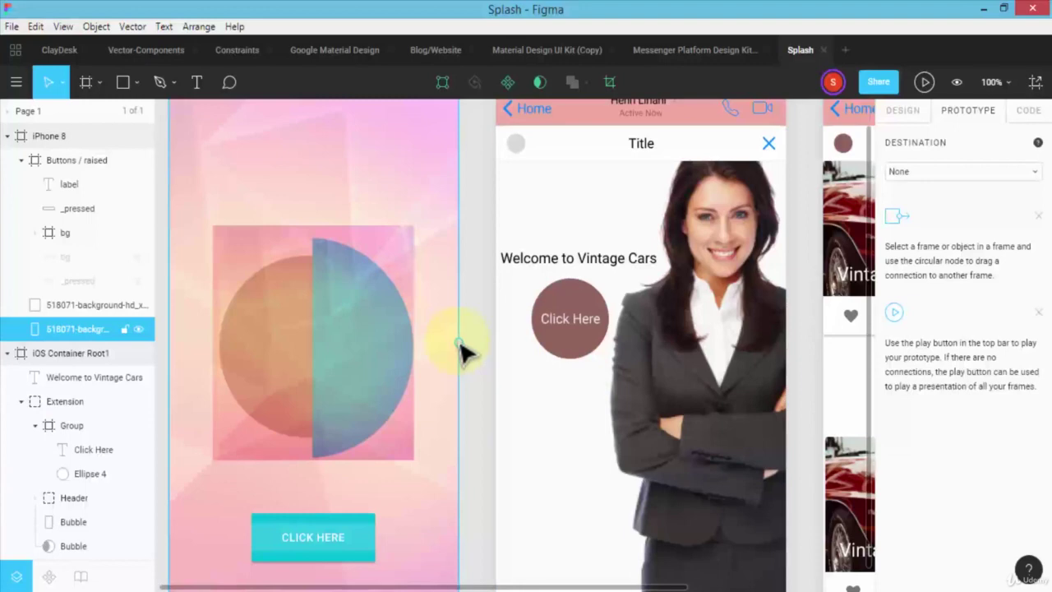
{"action": "left_click_drag", "start_coordinate": [461, 344], "coordinate": [498, 356]}
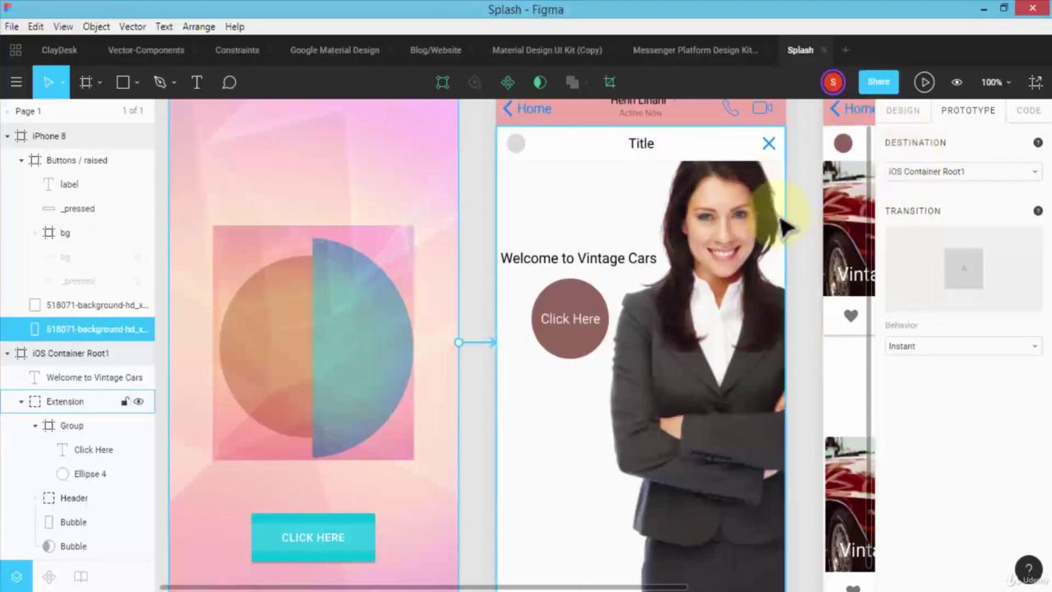
- Link the iOS Container Root1 welcome frame to the iOS Container Root2 car-card screen
{"action": "left_click", "coordinate": [576, 207]}
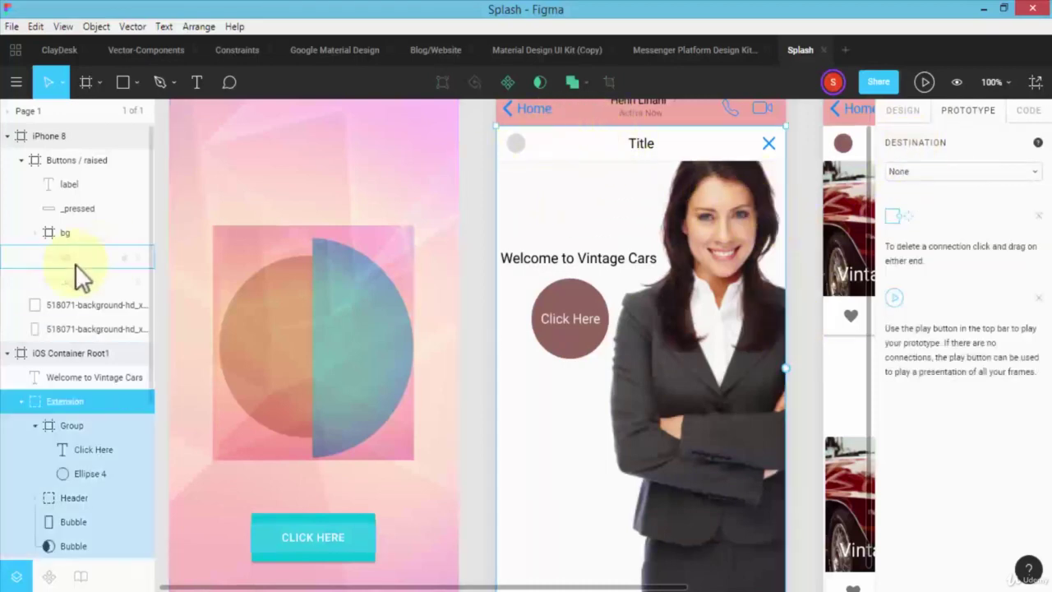
{"action": "left_click", "coordinate": [8, 355]}
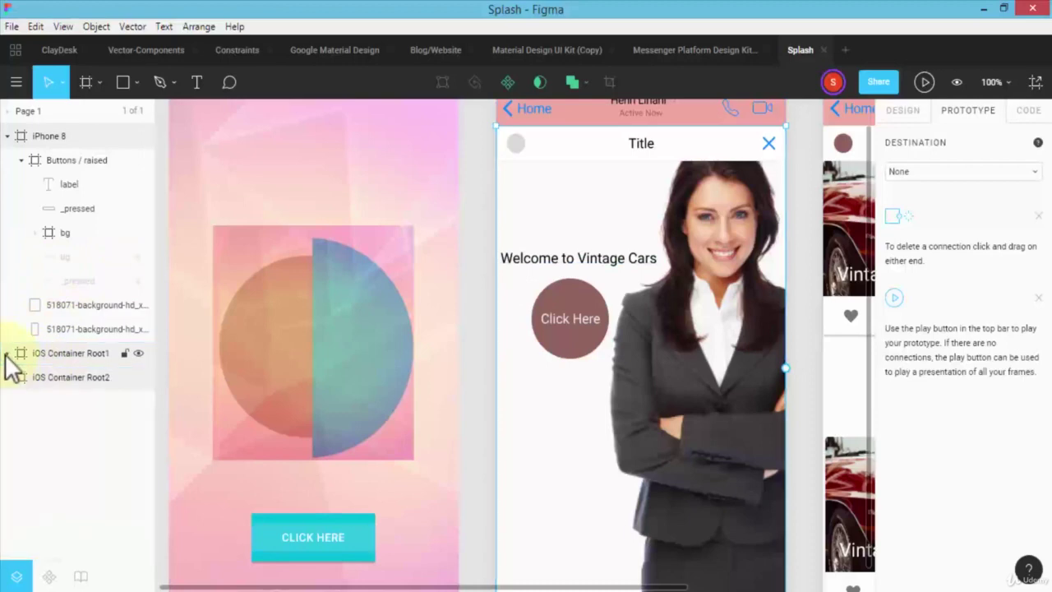
{"action": "left_click", "coordinate": [59, 374]}
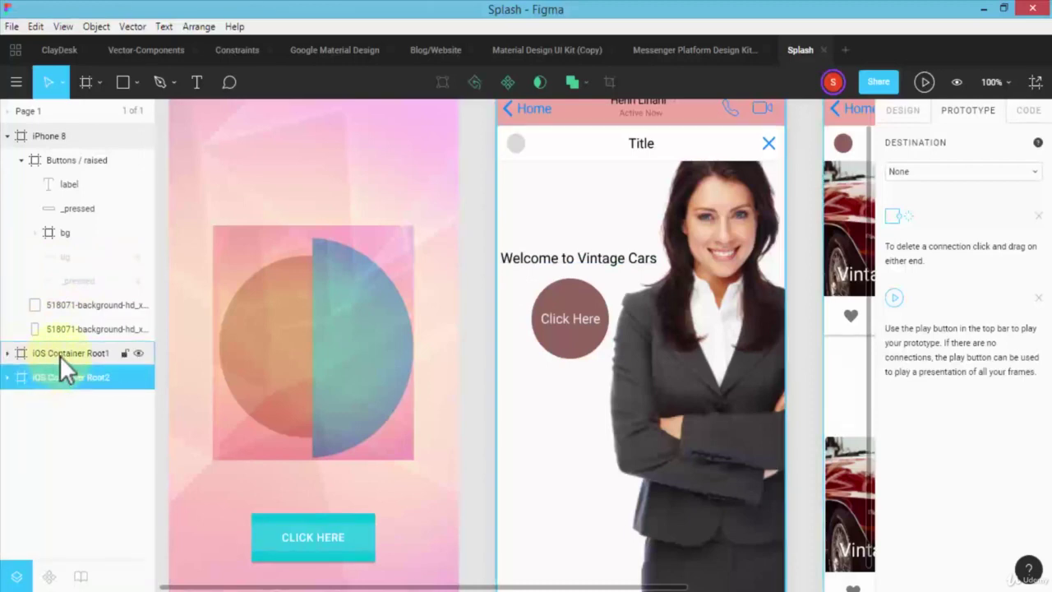
{"action": "left_click", "coordinate": [60, 356]}
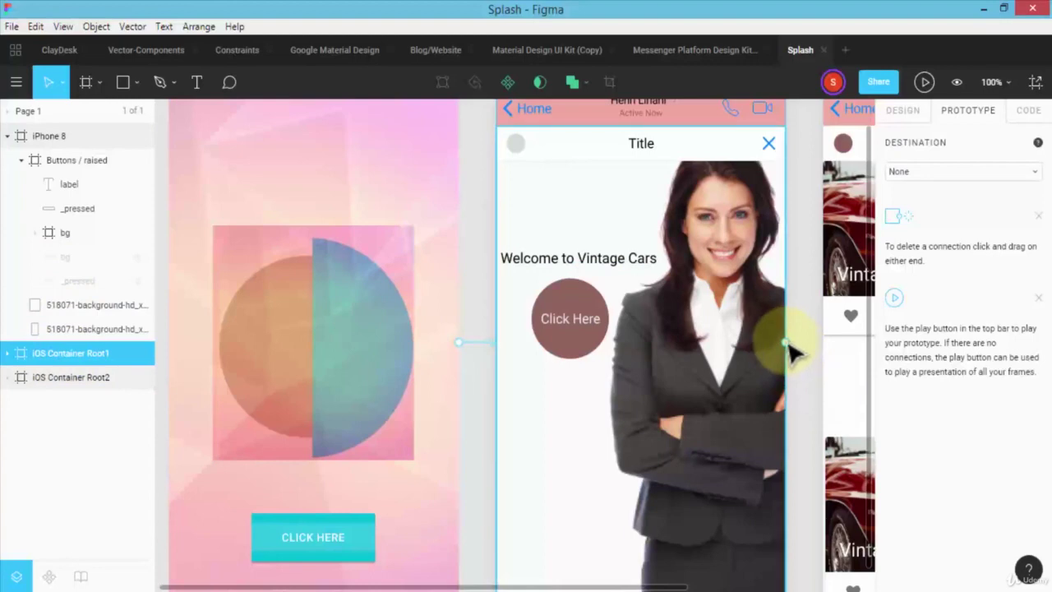
{"action": "left_click_drag", "start_coordinate": [786, 342], "coordinate": [830, 352]}
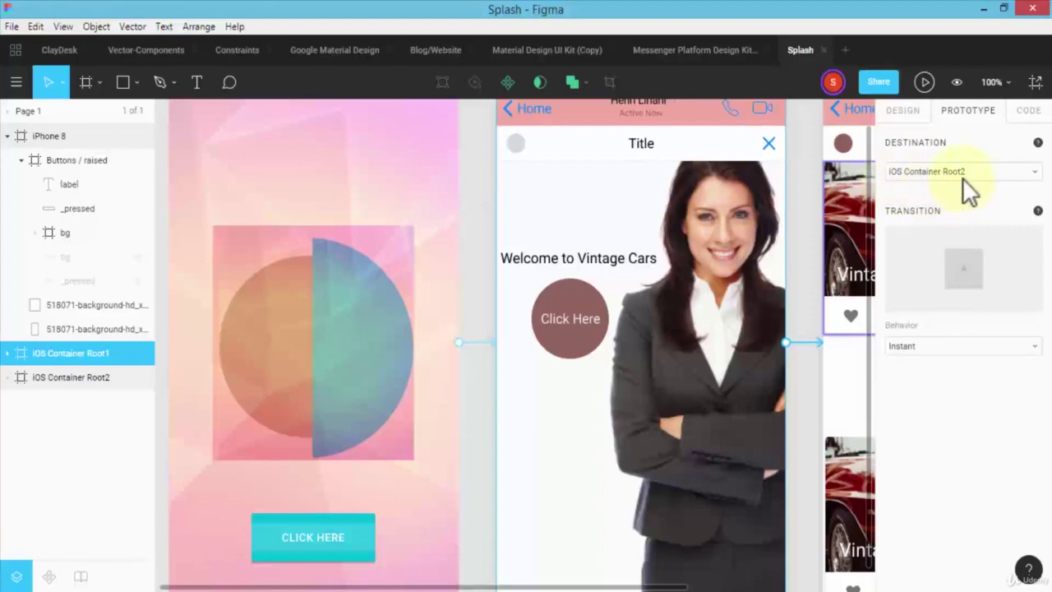
- Set both the welcome-to-cards and splash-to-welcome connections to a Dissolve transition
{"action": "left_click", "coordinate": [935, 347]}
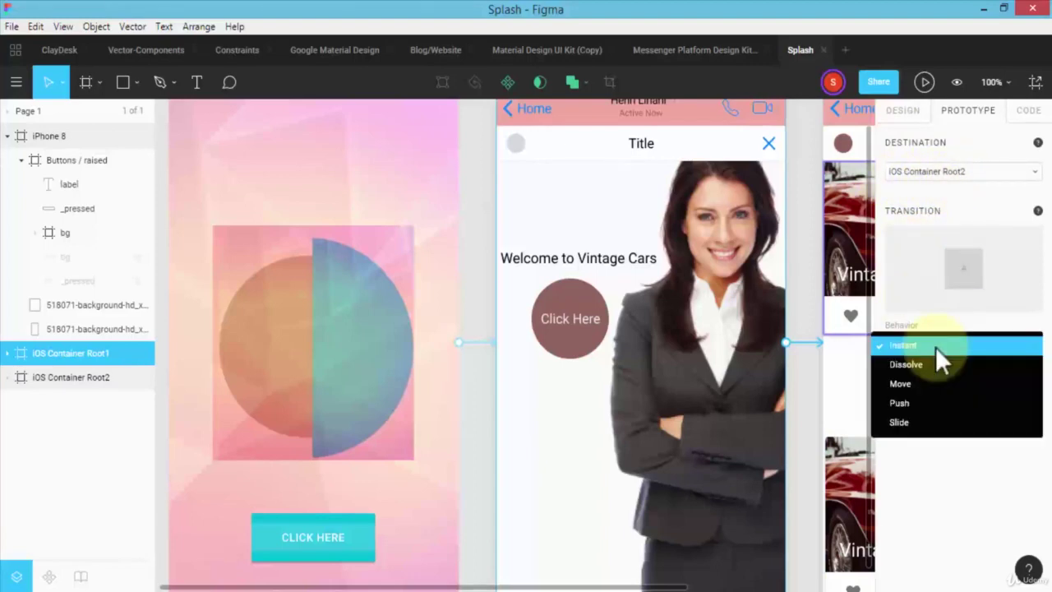
{"action": "left_click", "coordinate": [907, 366]}
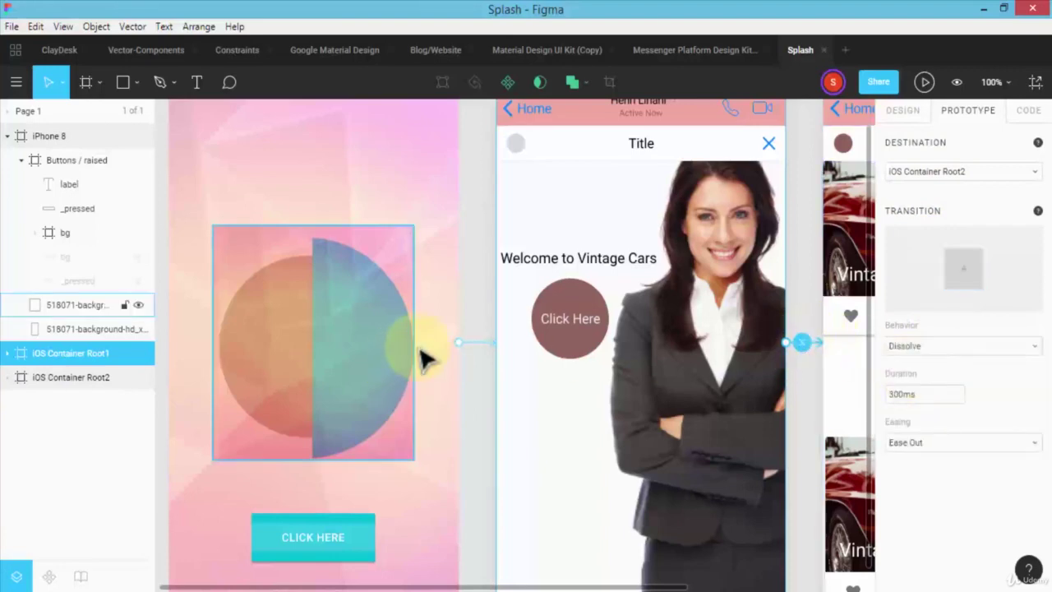
{"action": "left_click", "coordinate": [478, 348]}
{"action": "left_click", "coordinate": [949, 346]}
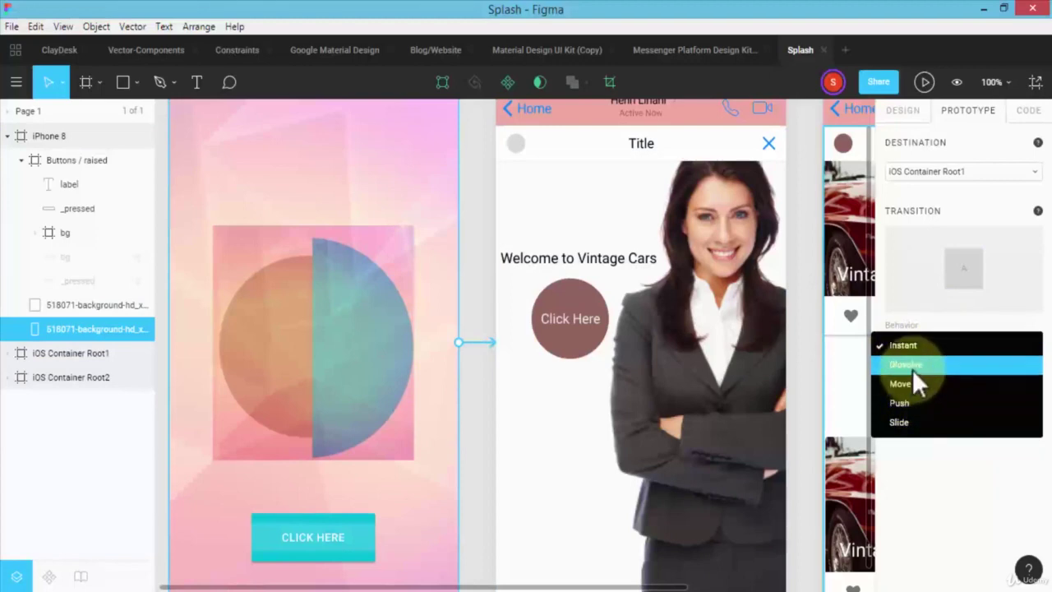
{"action": "left_click", "coordinate": [912, 366]}
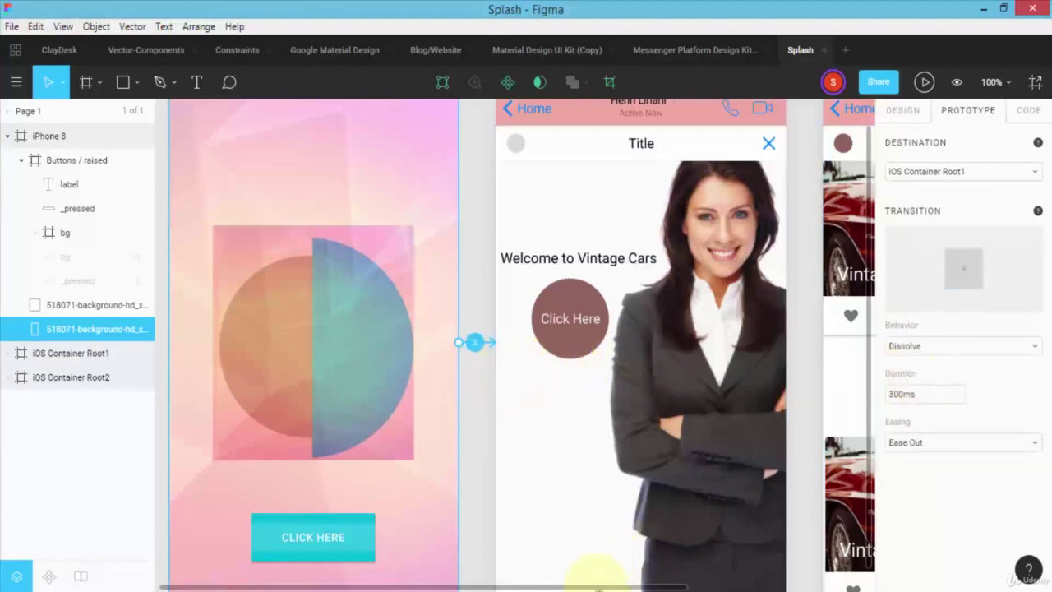
- Clear the selection and select the iPhone 8 splash frame as the prototype's starting screen
{"action": "left_click_drag", "start_coordinate": [601, 586], "coordinate": [690, 586]}
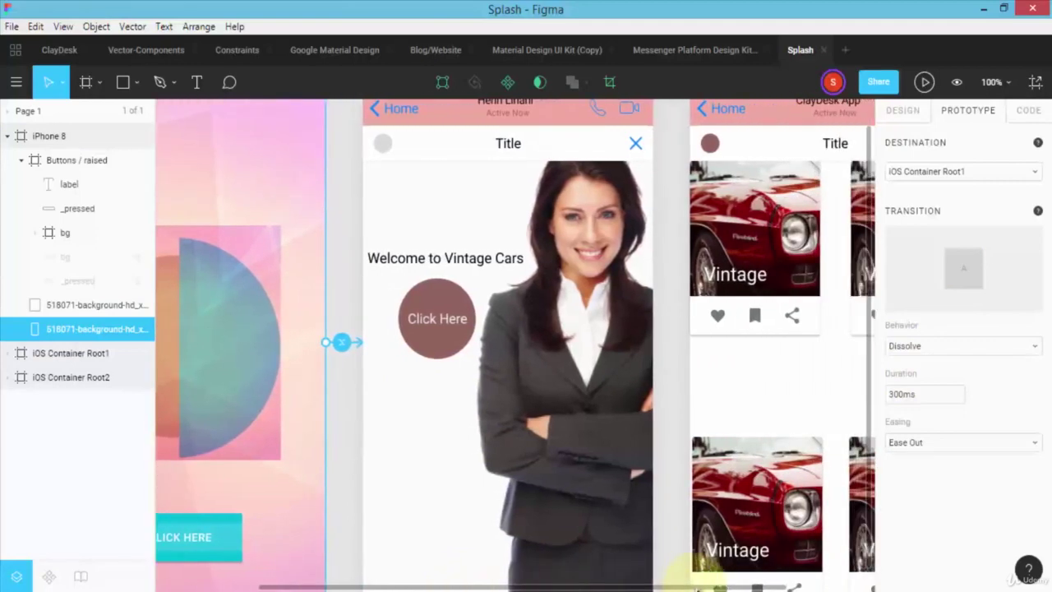
{"action": "left_click", "coordinate": [670, 343]}
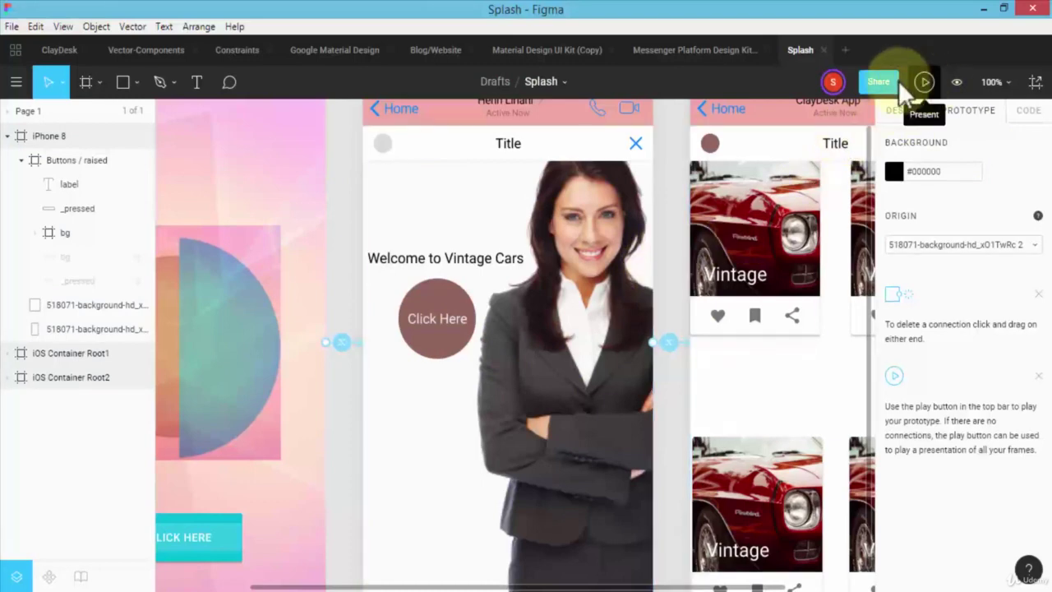
{"action": "left_click", "coordinate": [320, 200]}
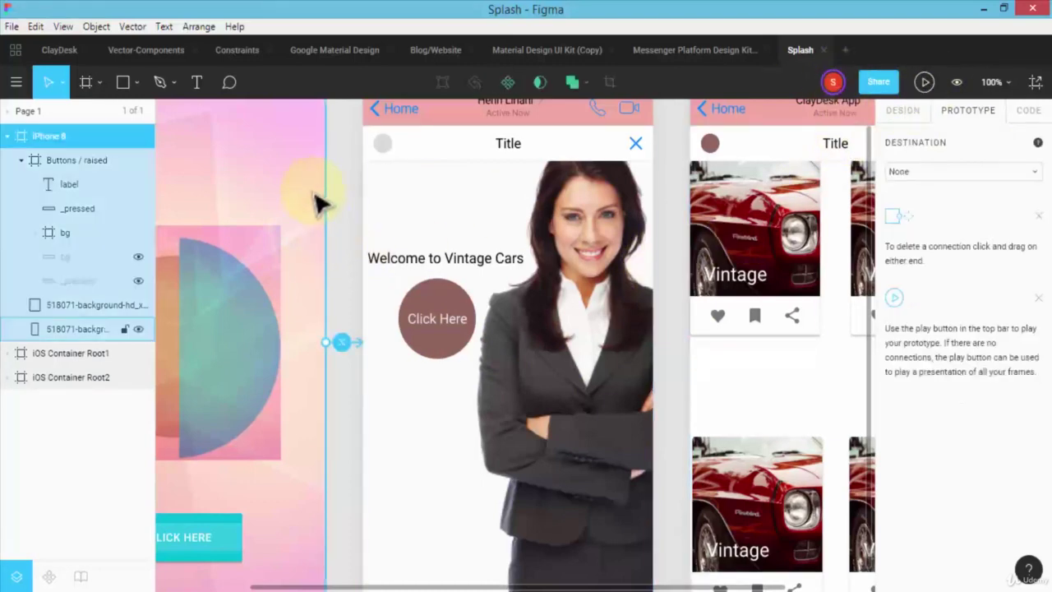
- Launch presentation view from the toolbar, opening on the splash screen as 1 of 3
{"action": "left_click", "coordinate": [928, 91]}
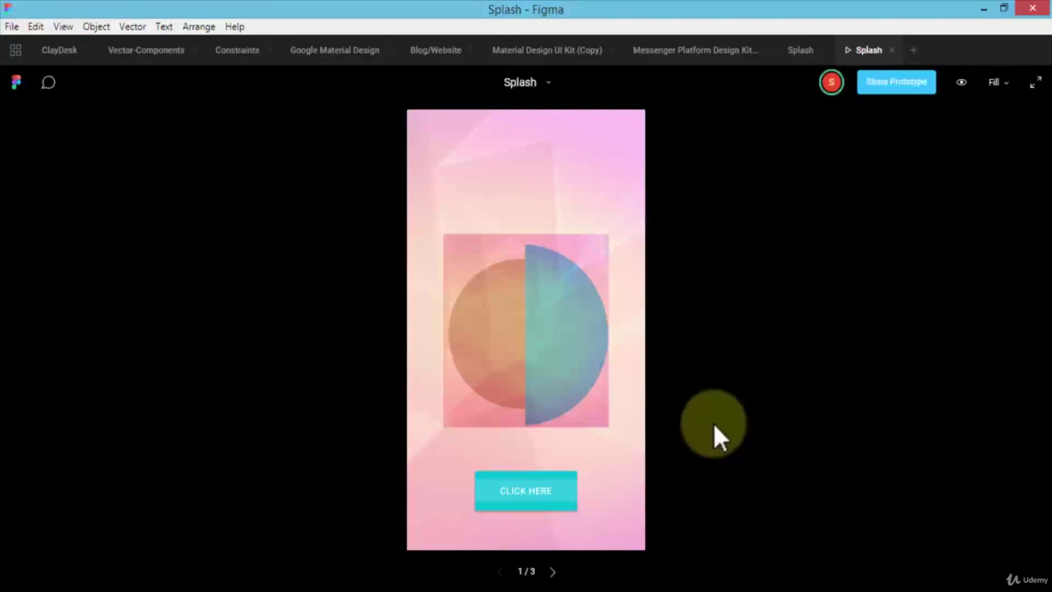
- Tap CLICK HERE on the splash, then the Click Here circle to reach the car-card feed
{"action": "left_click", "coordinate": [605, 475]}
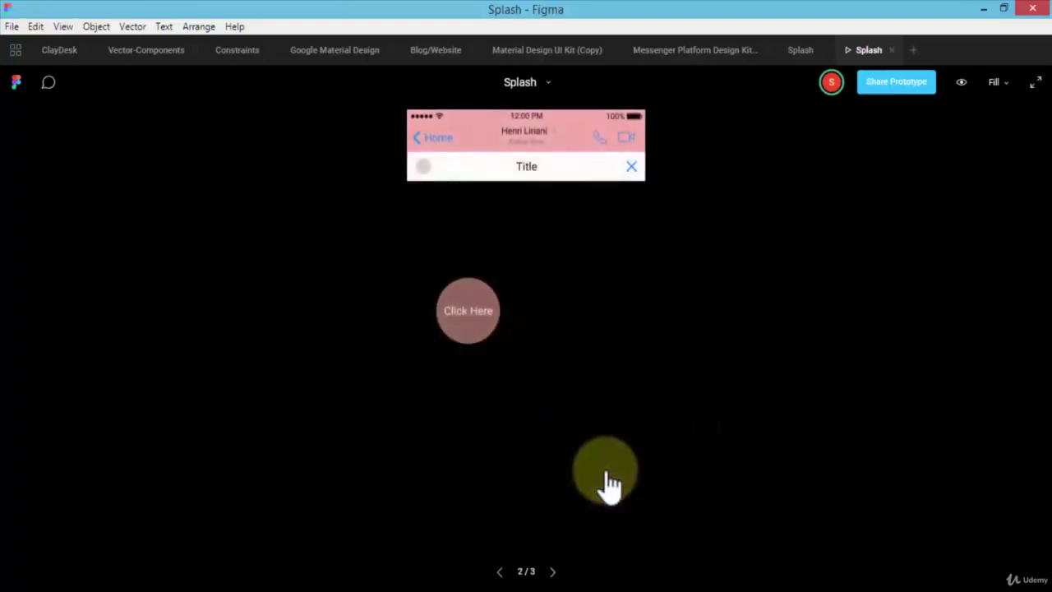
{"action": "left_click", "coordinate": [606, 485]}
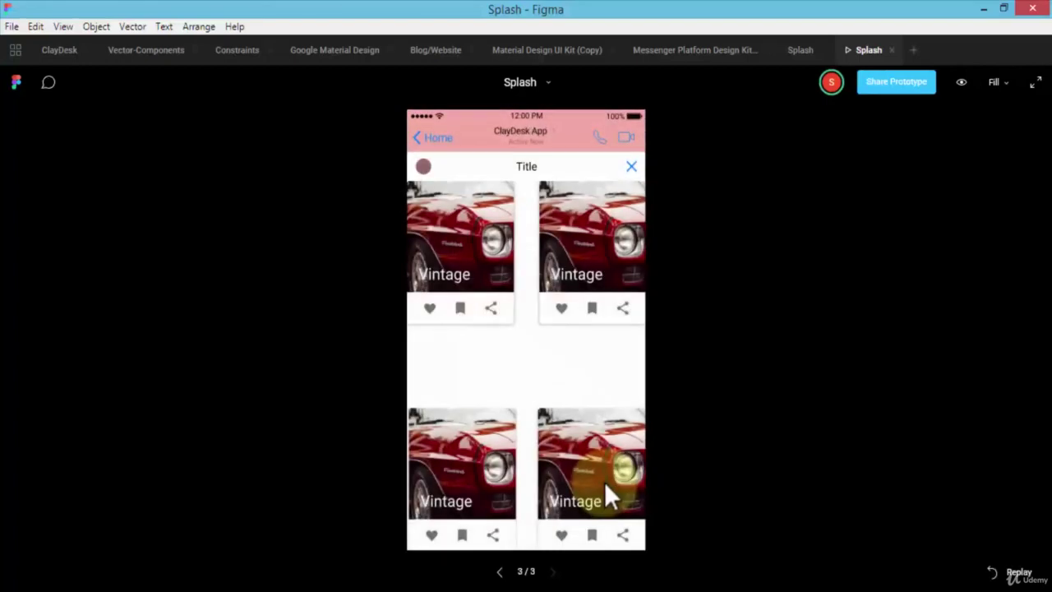